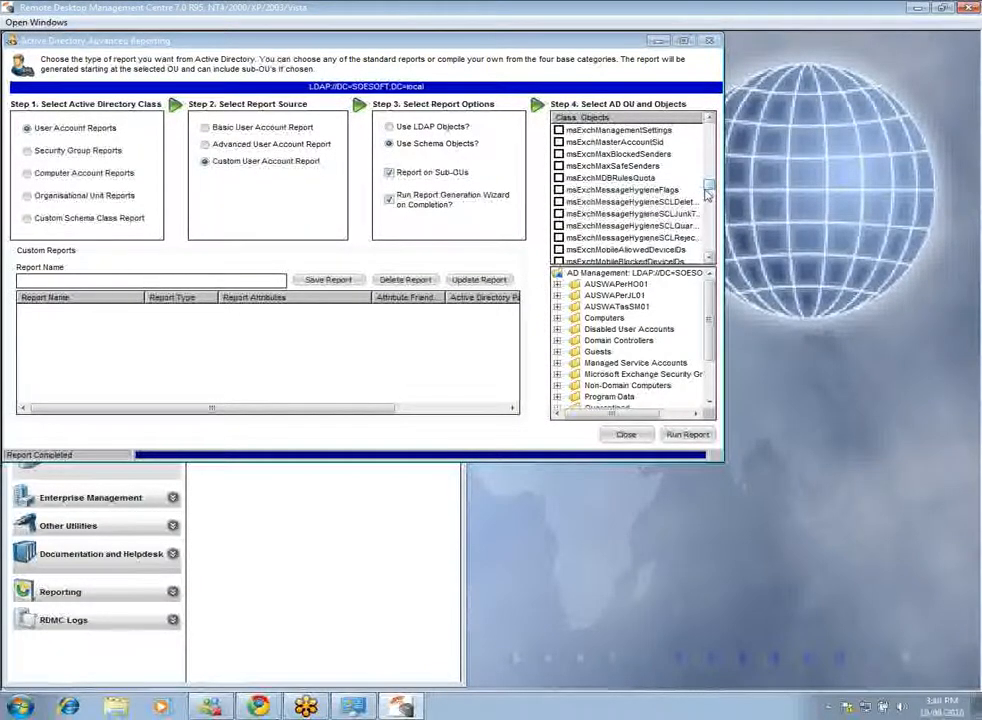
Run an Advanced Security Group Report from the SOESOFT domain root and dismiss the report creation wizard
{"action": "left_click_drag", "start_coordinate": [712, 190], "coordinate": [700, 128]}
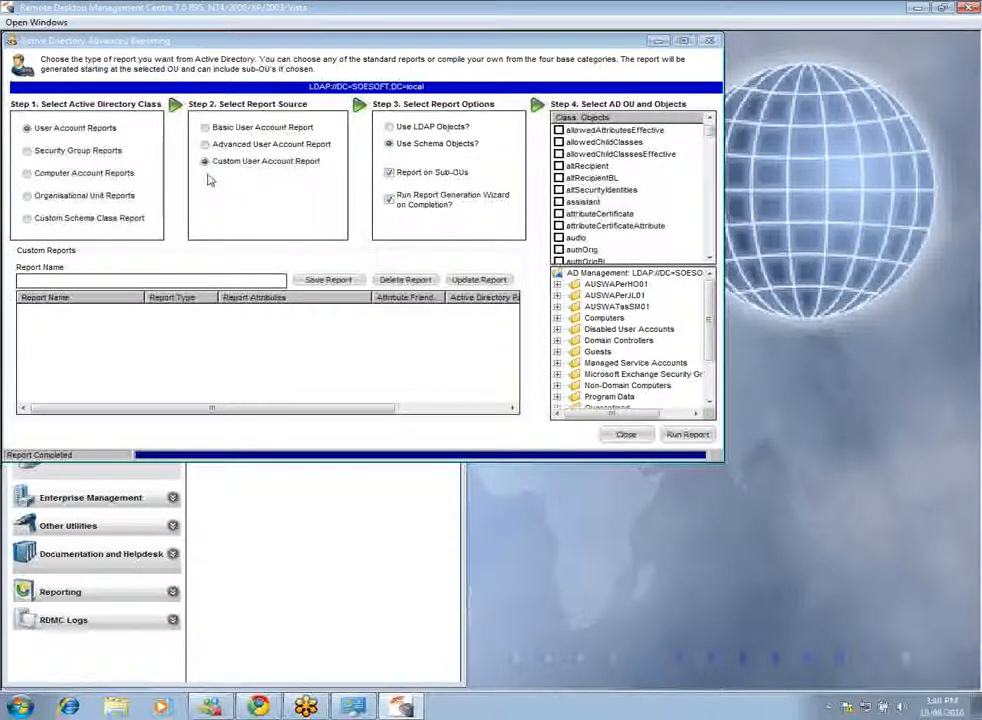
{"action": "left_click", "coordinate": [66, 150]}
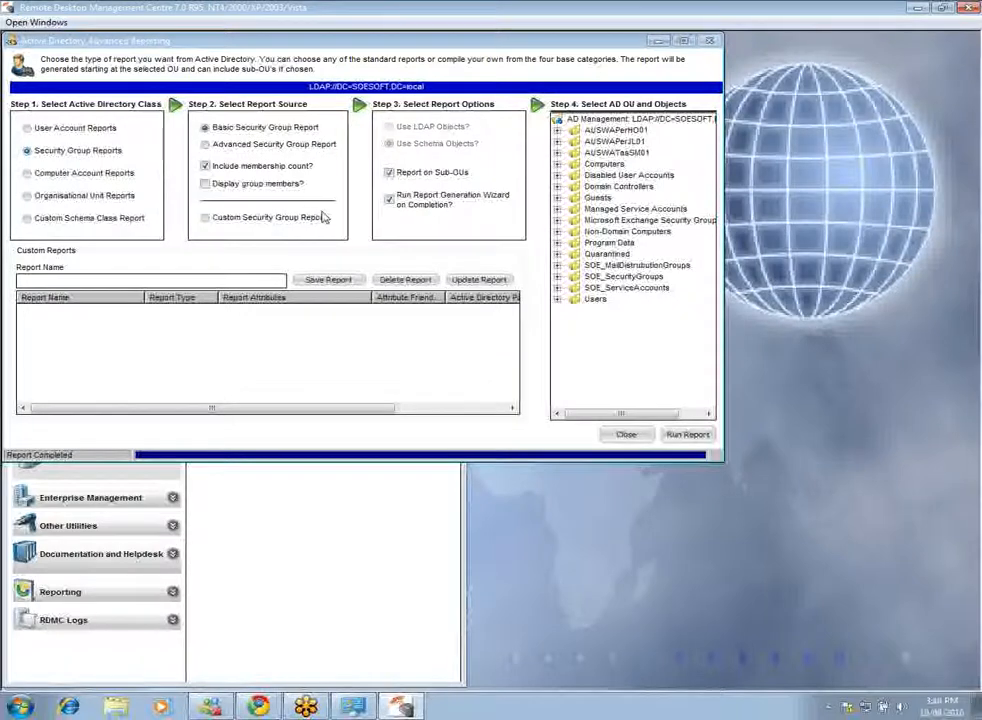
{"action": "left_click", "coordinate": [208, 146]}
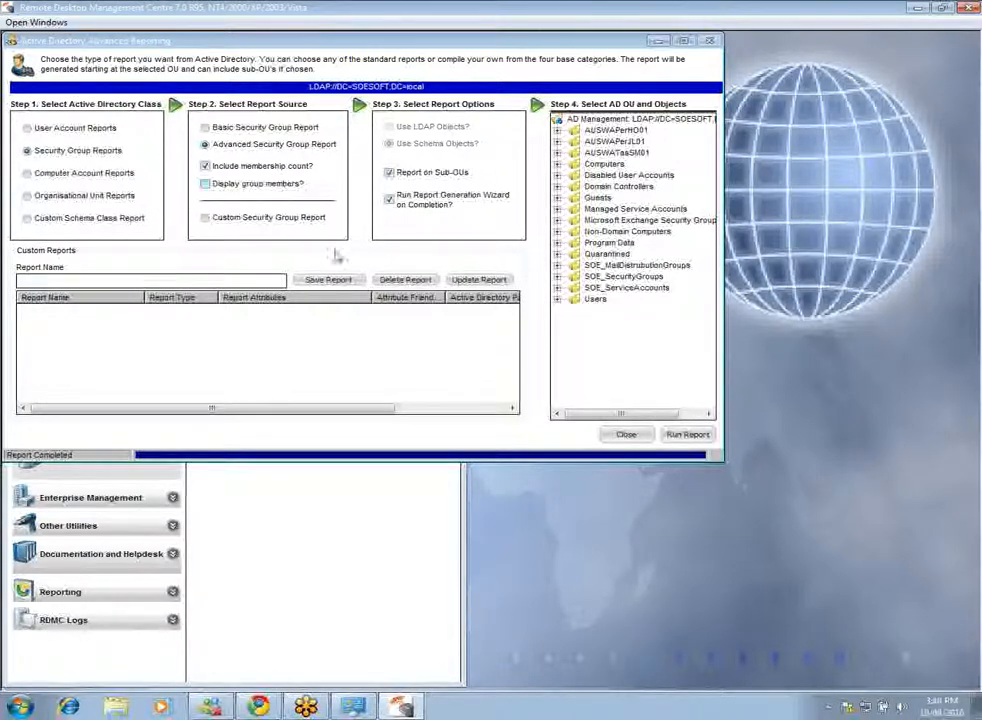
{"action": "left_click", "coordinate": [594, 121]}
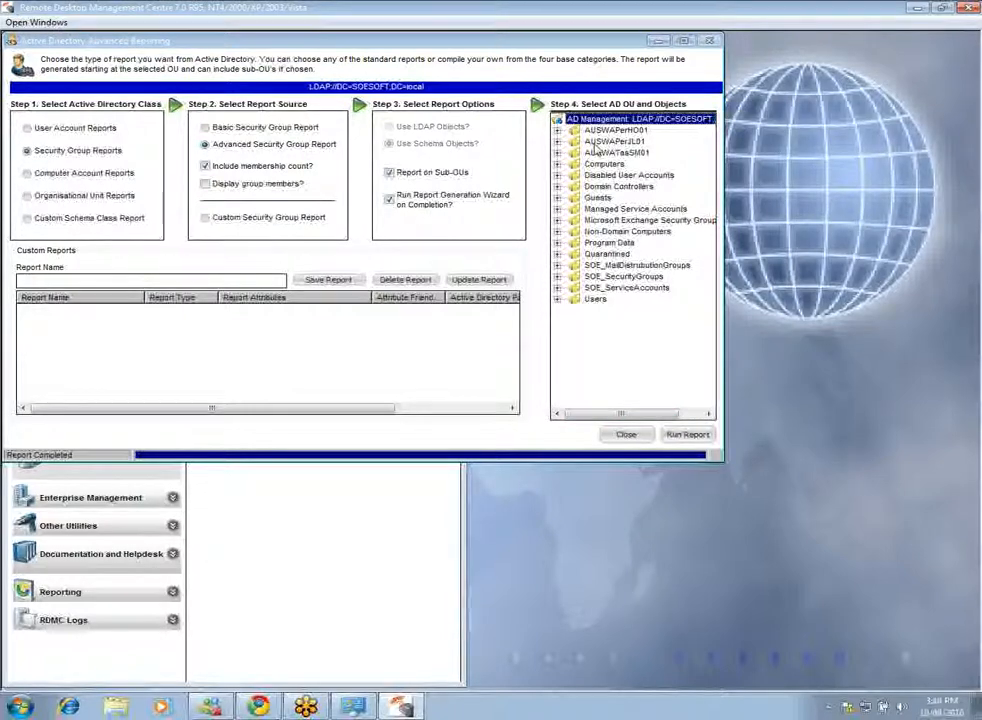
{"action": "left_click", "coordinate": [686, 435]}
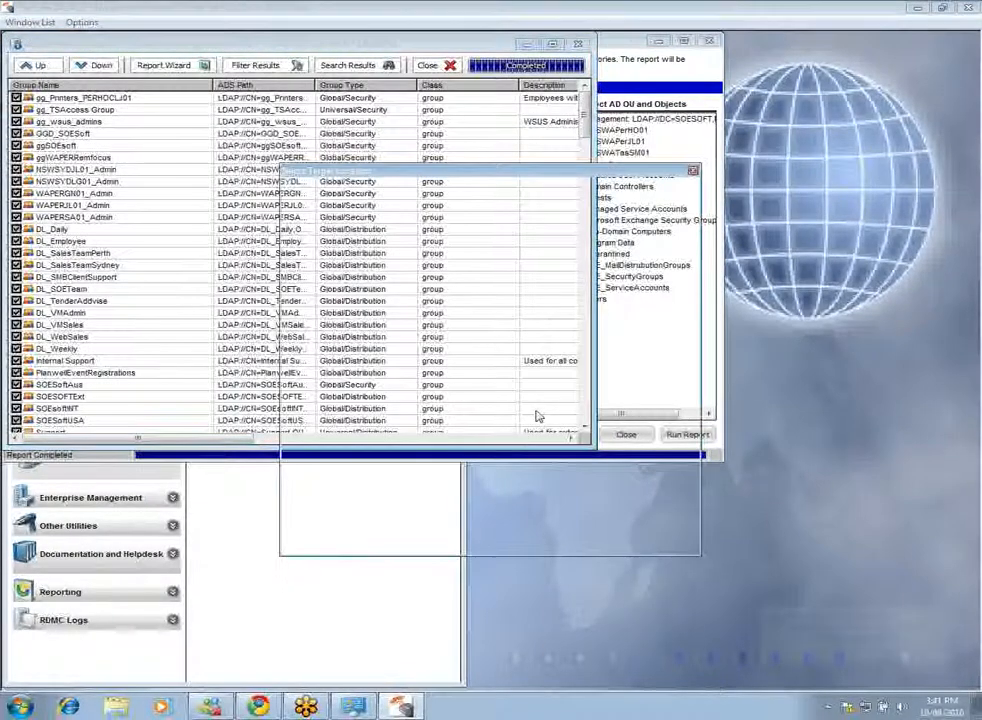
{"action": "left_click", "coordinate": [315, 540]}
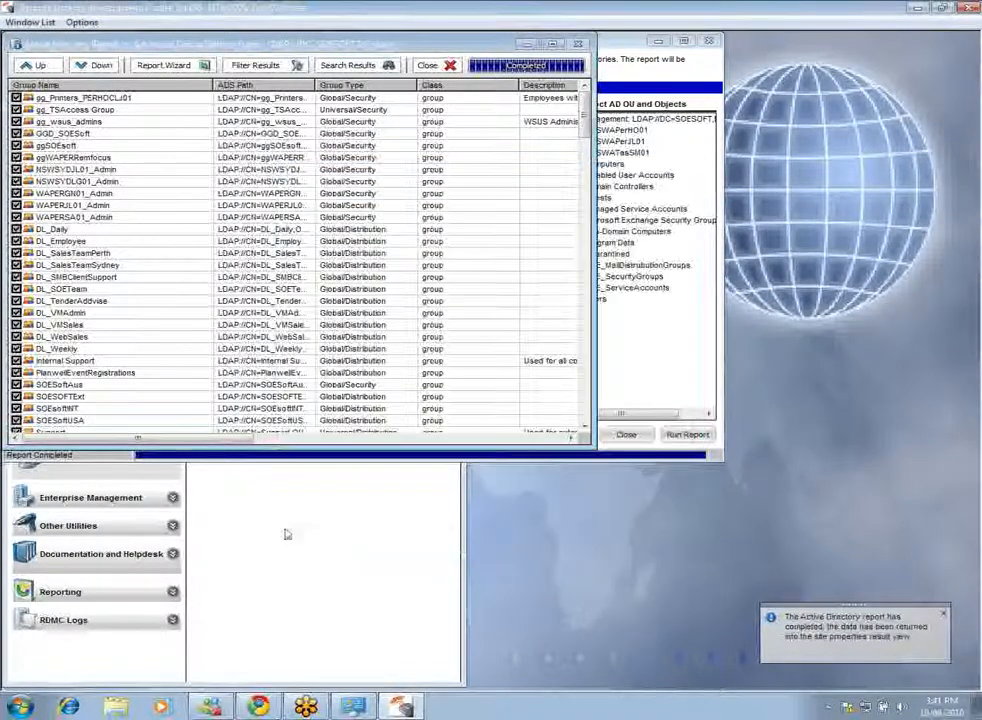
Examine the group report's rows and columns through to the creation dates and membership counts, and close the report
{"action": "left_click", "coordinate": [104, 254]}
{"action": "scroll", "coordinate": [104, 258], "scroll_direction": "down", "scroll_amount": 2}
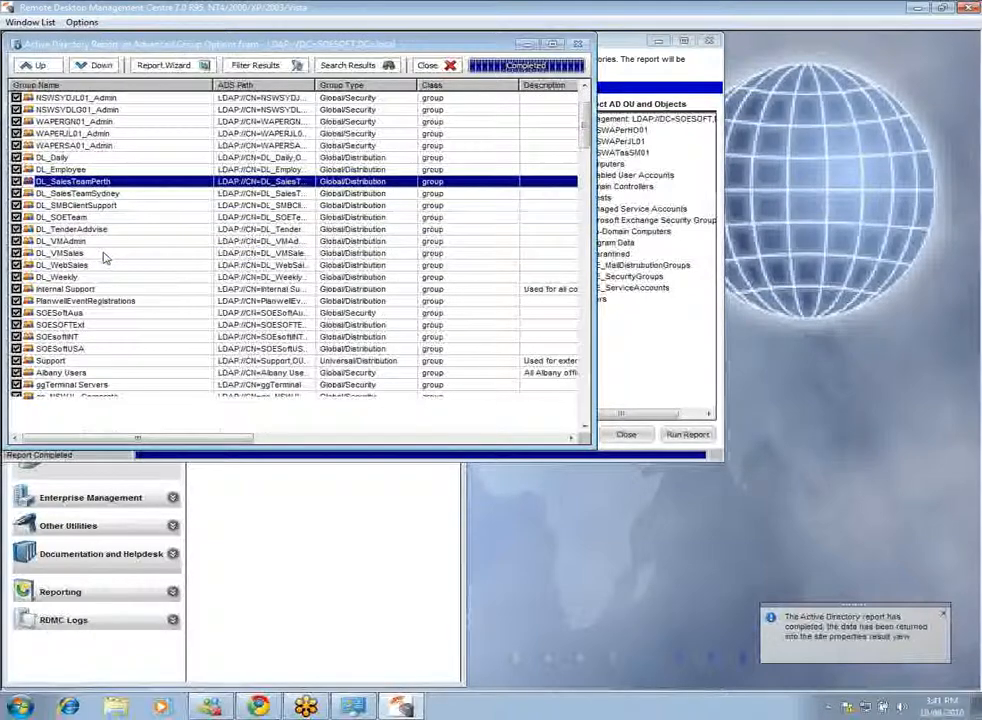
{"action": "scroll", "coordinate": [104, 258], "scroll_direction": "up", "scroll_amount": 2}
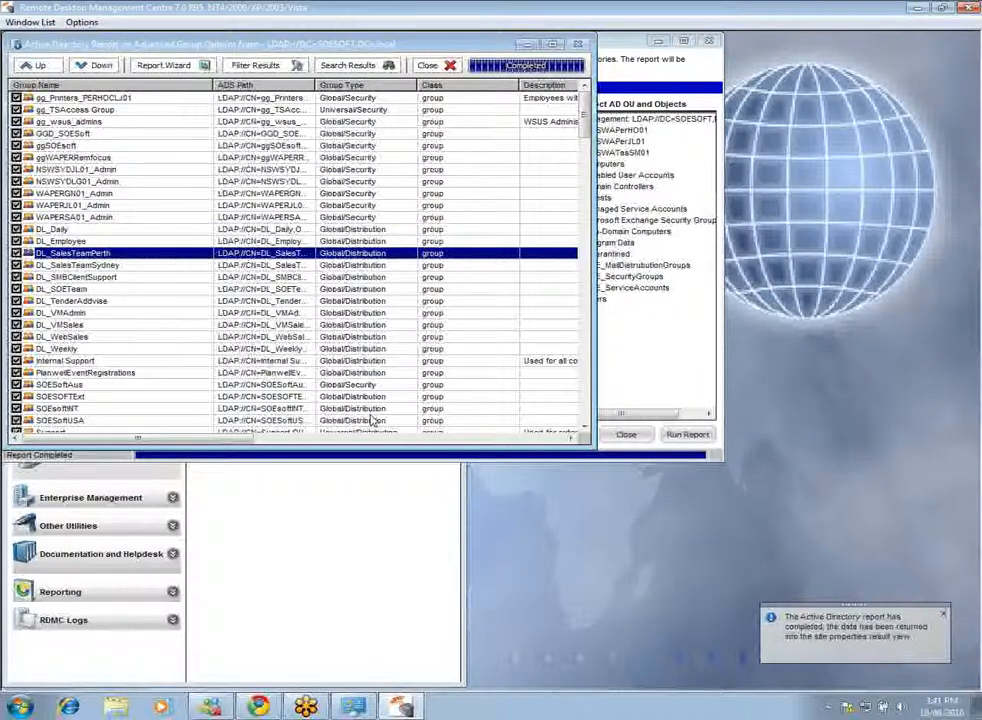
{"action": "left_click_drag", "start_coordinate": [185, 440], "coordinate": [335, 460]}
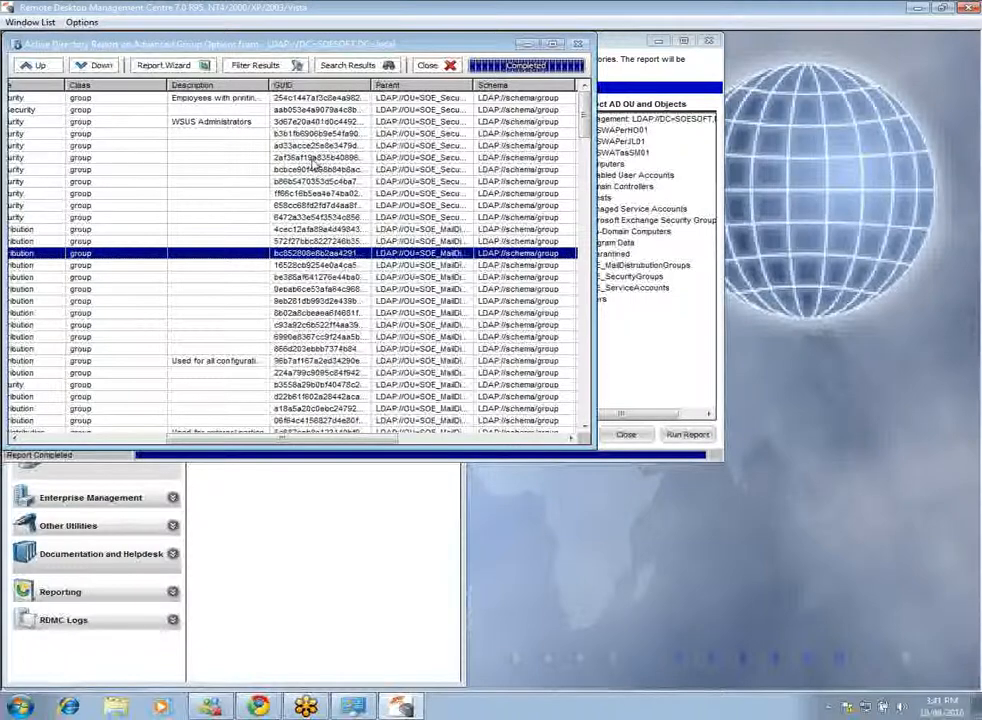
{"action": "left_click_drag", "start_coordinate": [289, 441], "coordinate": [391, 444]}
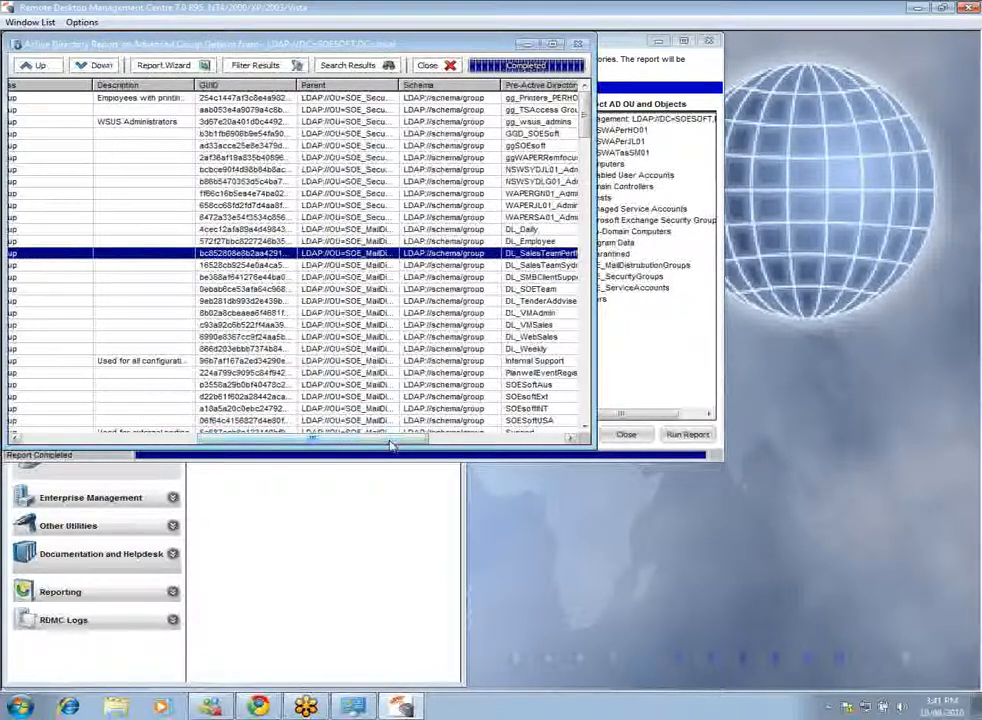
{"action": "left_click_drag", "start_coordinate": [391, 444], "coordinate": [525, 443]}
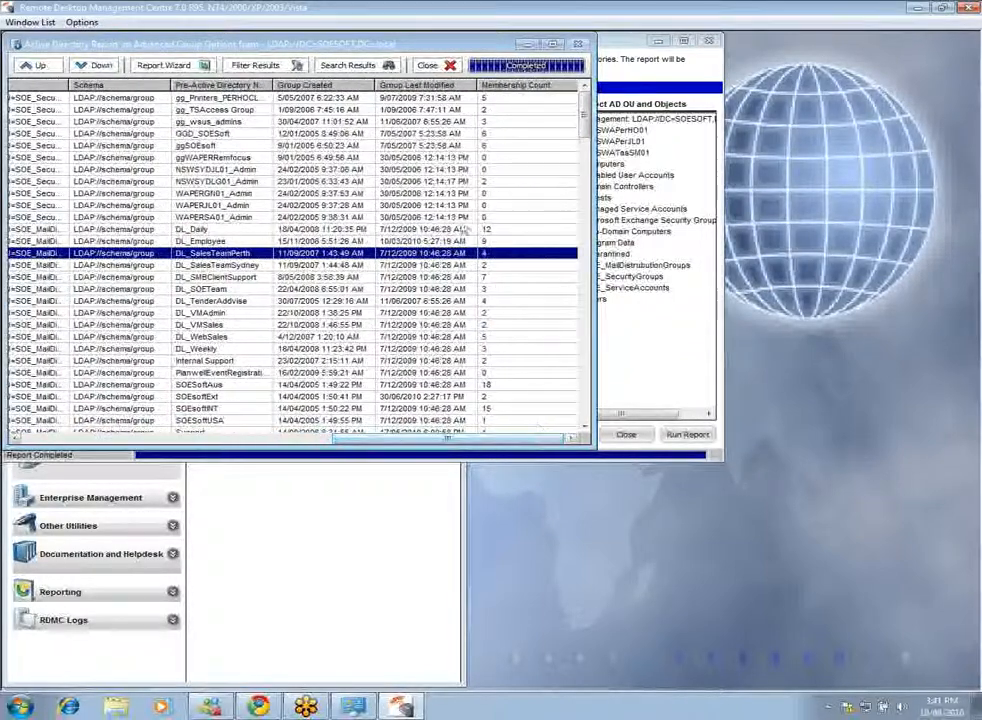
{"action": "left_click", "coordinate": [500, 230]}
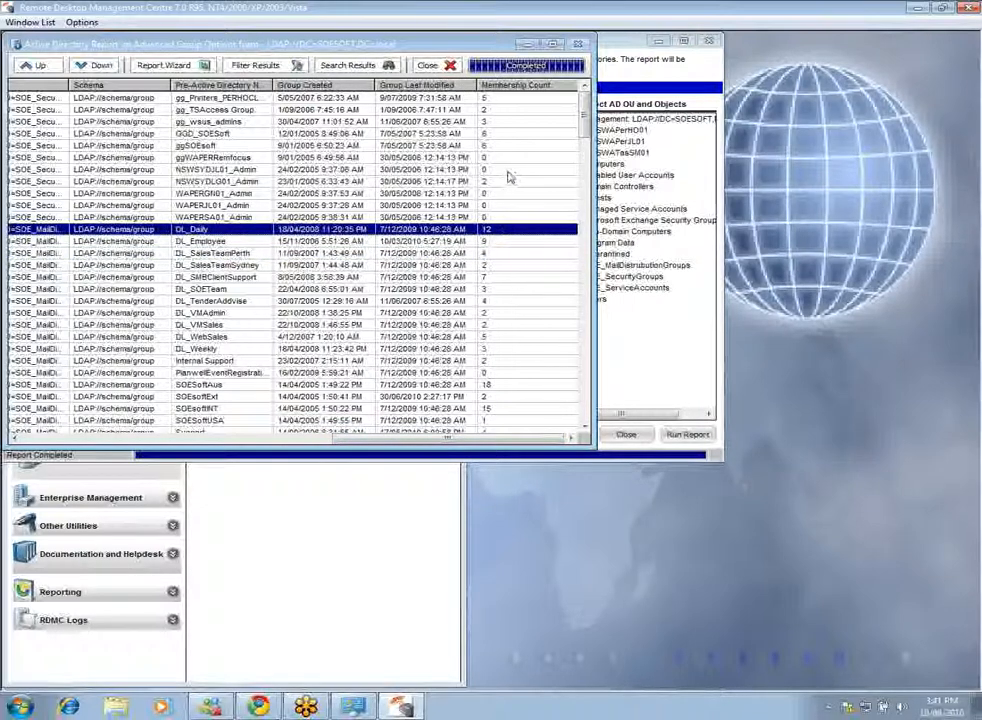
{"action": "left_click", "coordinate": [505, 171]}
{"action": "left_click", "coordinate": [504, 136]}
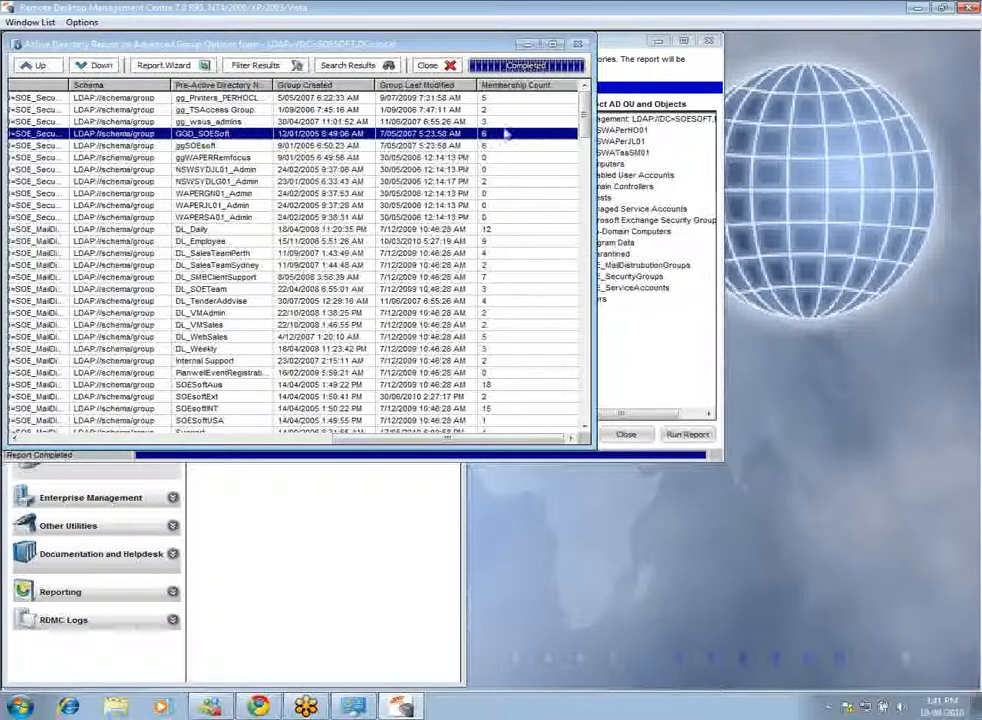
{"action": "left_click", "coordinate": [448, 66]}
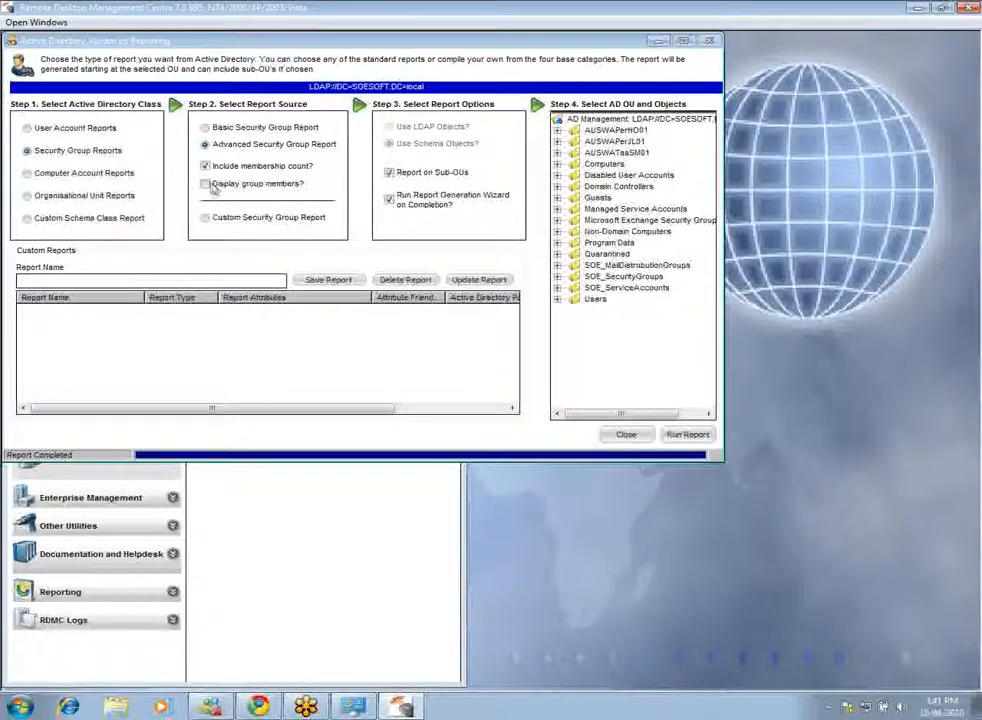
Enable displaying group members, rerun the advanced security group report and dismiss the report creation wizard
{"action": "left_click", "coordinate": [206, 185]}
{"action": "left_click", "coordinate": [685, 434]}
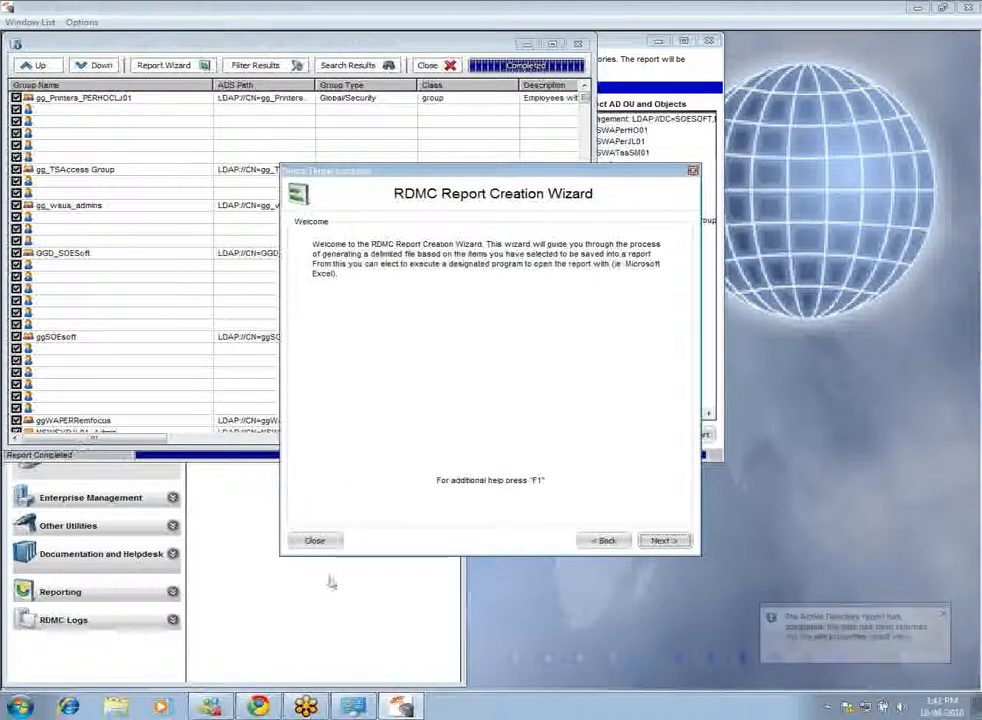
{"action": "left_click", "coordinate": [315, 538]}
Review the member account, first name and last name columns for each group, and close the report
{"action": "left_click_drag", "start_coordinate": [85, 437], "coordinate": [397, 448]}
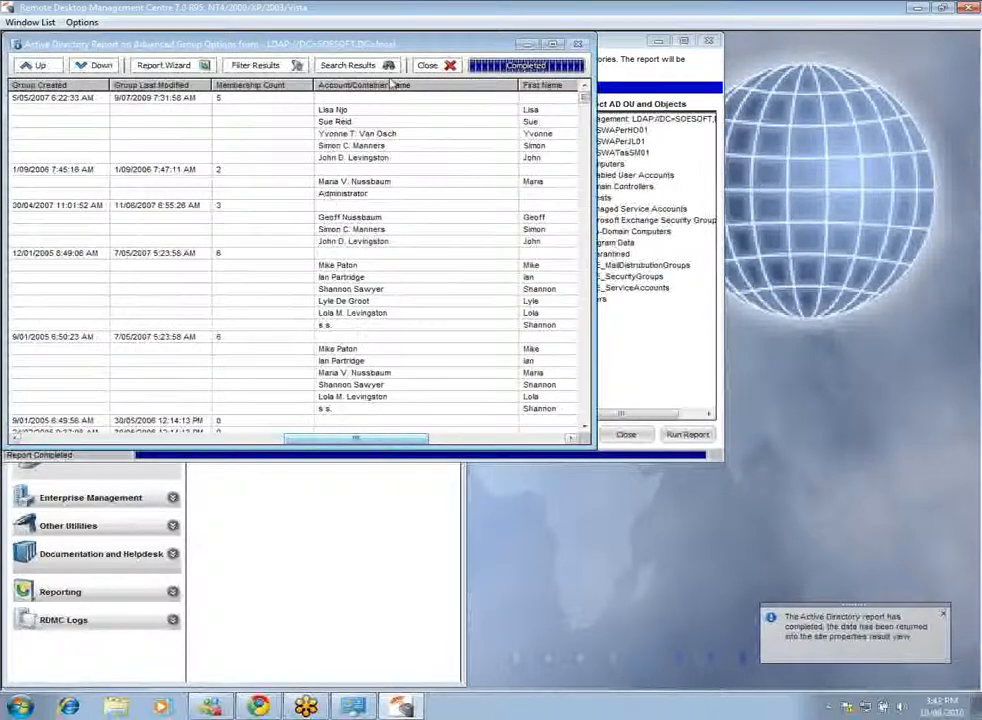
{"action": "left_click", "coordinate": [383, 122]}
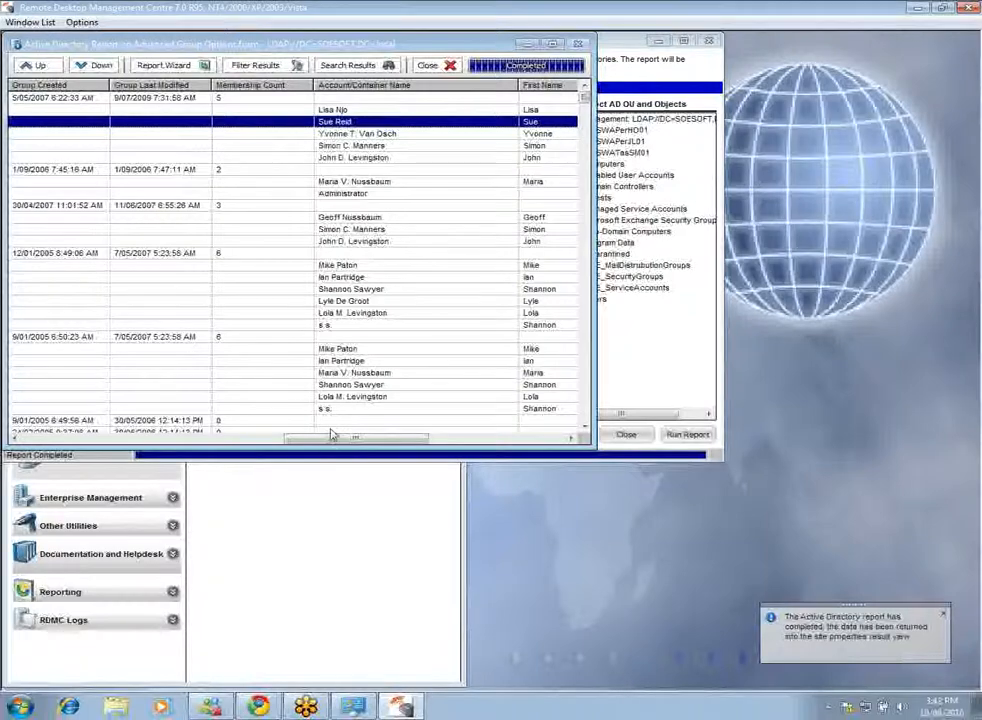
{"action": "left_click_drag", "start_coordinate": [345, 438], "coordinate": [401, 440]}
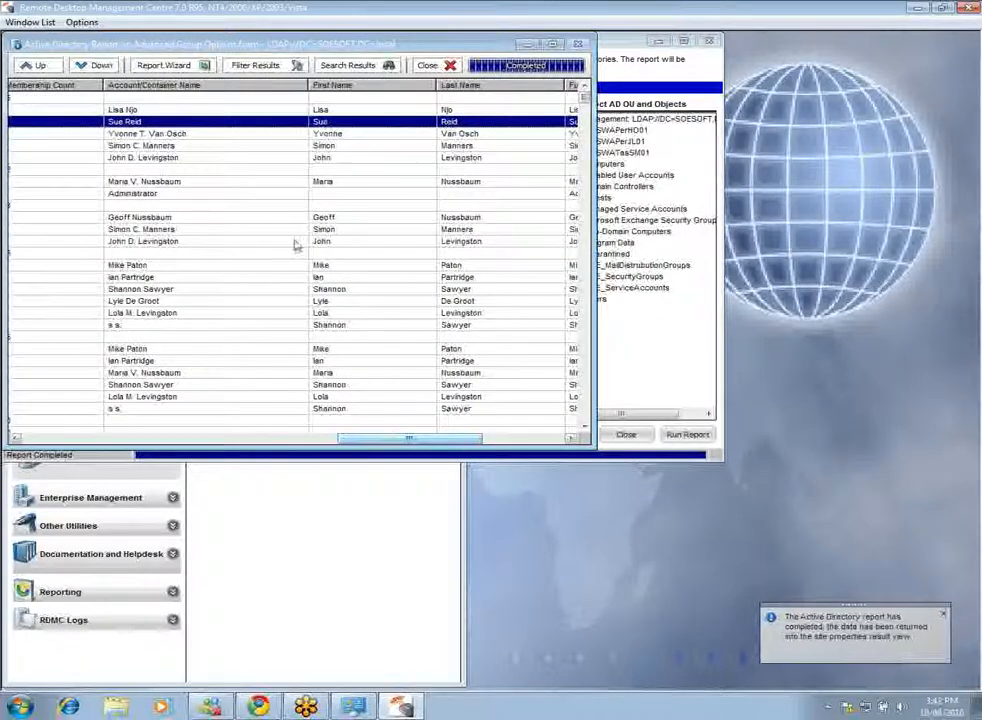
{"action": "mouse_move", "coordinate": [385, 438]}
{"action": "left_mouse_down"}
{"action": "mouse_move", "coordinate": [478, 437]}
{"action": "mouse_move", "coordinate": [384, 442]}
{"action": "left_mouse_up"}
{"action": "scroll", "coordinate": [283, 330], "scroll_direction": "down", "scroll_amount": 10}
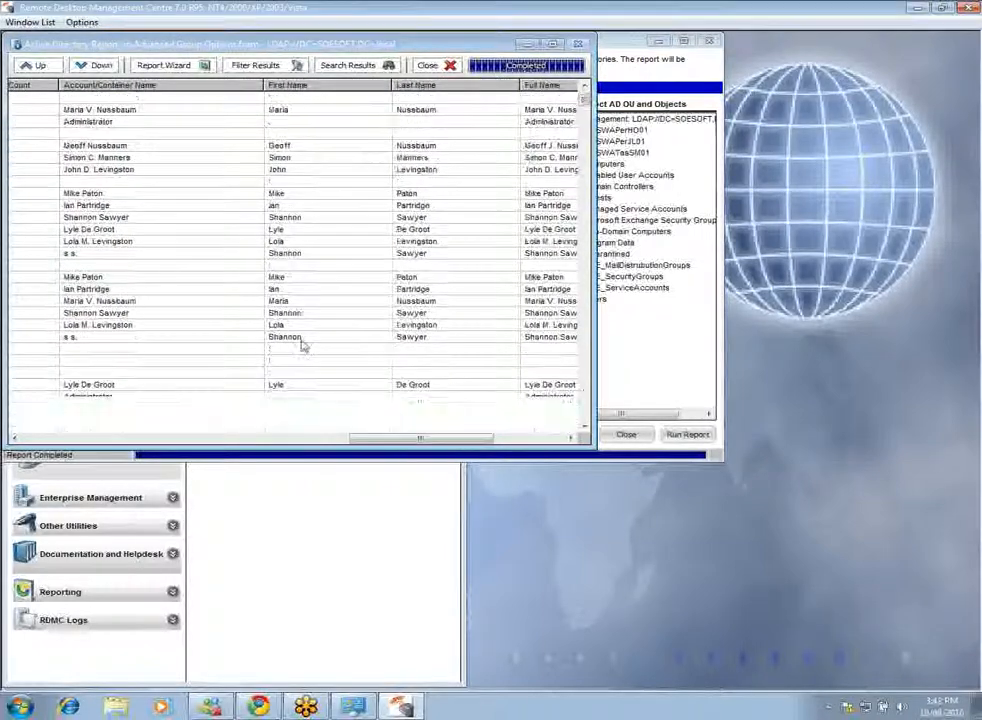
{"action": "scroll", "coordinate": [297, 359], "scroll_direction": "down", "scroll_amount": 10}
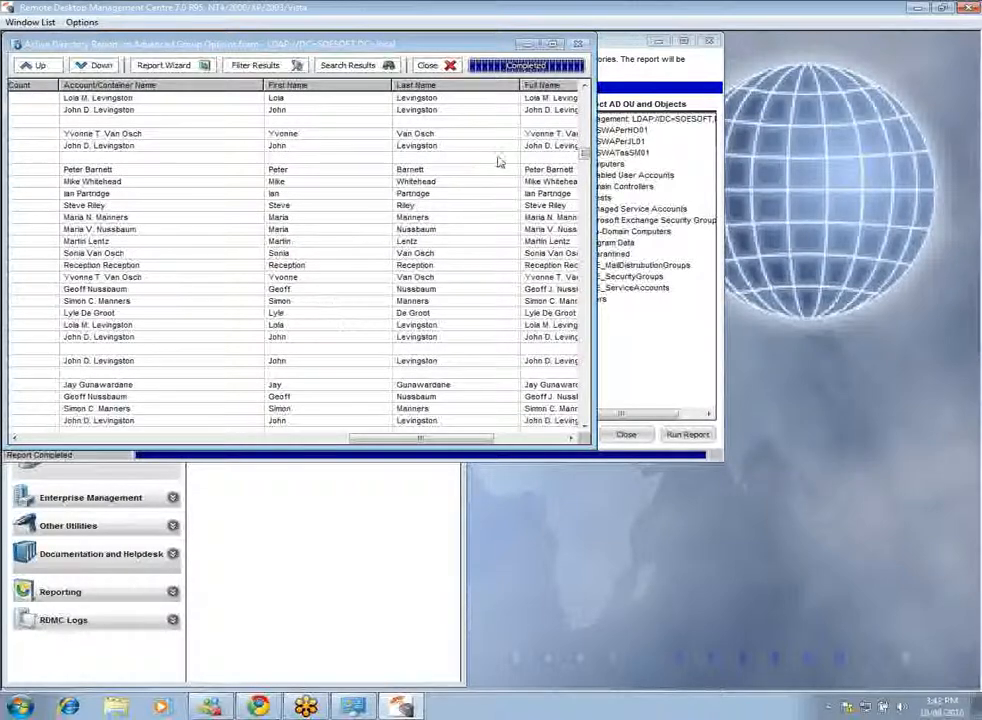
{"action": "left_click_drag", "start_coordinate": [586, 154], "coordinate": [587, 92]}
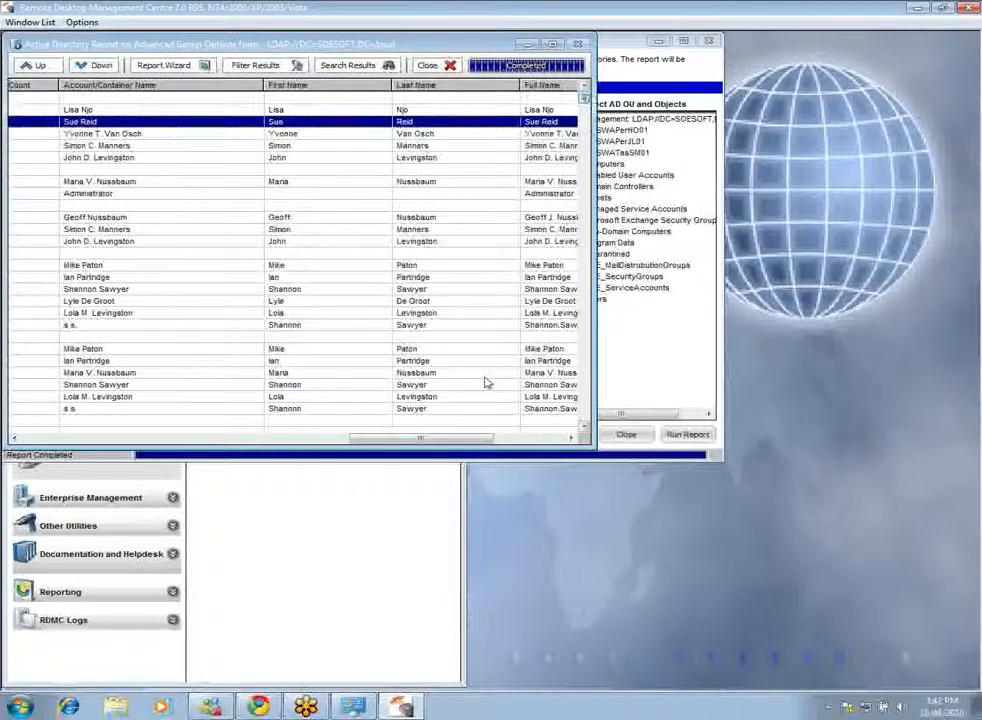
{"action": "left_click_drag", "start_coordinate": [378, 446], "coordinate": [62, 470]}
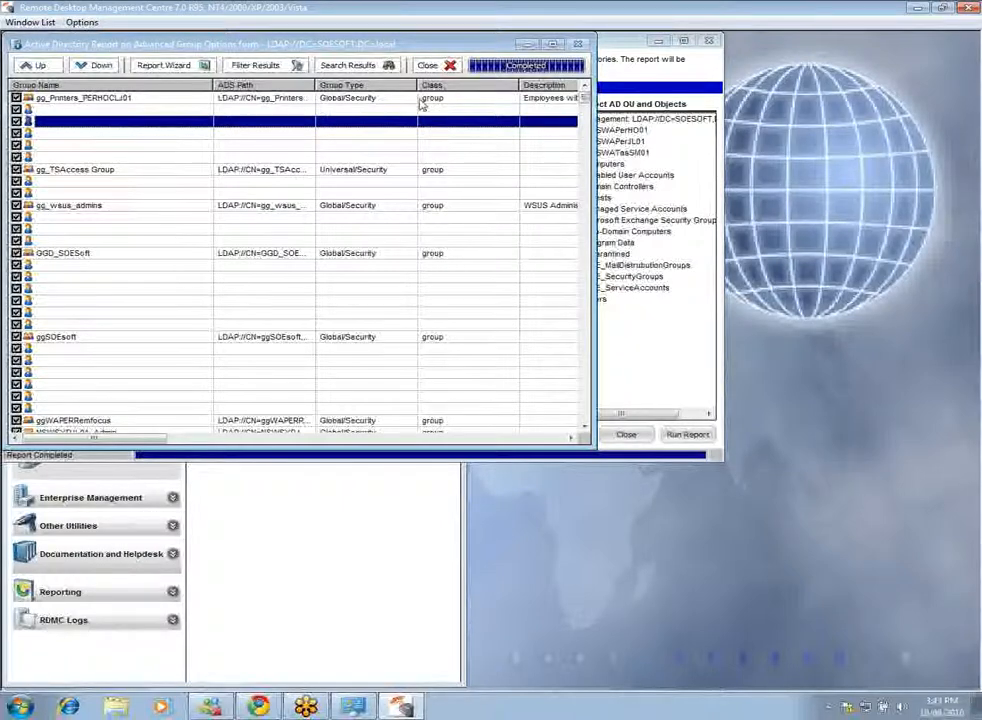
{"action": "left_click", "coordinate": [428, 66]}
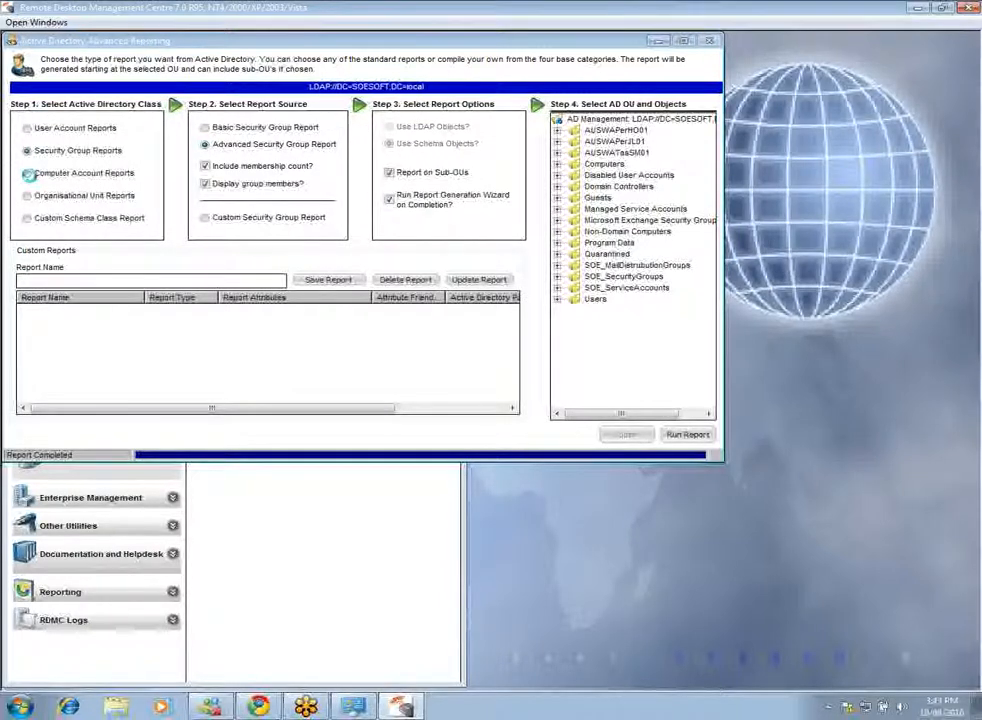
Run a computer account report on Last Logon Date/Time with the report generation wizard turned off
{"action": "left_click", "coordinate": [27, 175]}
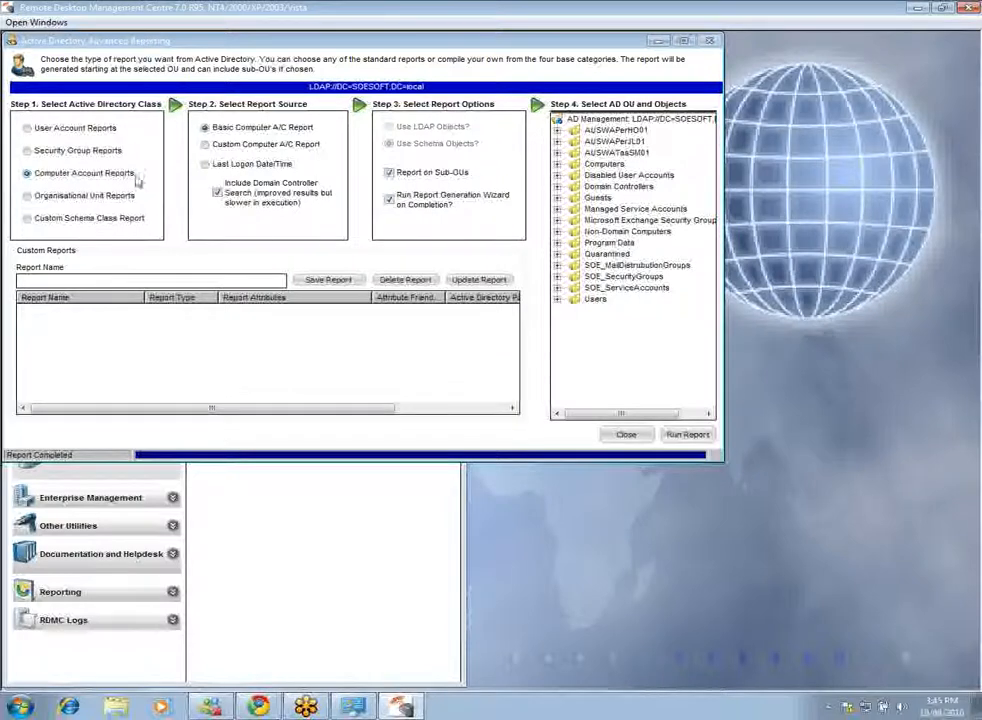
{"action": "left_click", "coordinate": [213, 169]}
{"action": "left_click", "coordinate": [391, 200]}
{"action": "left_click", "coordinate": [687, 434]}
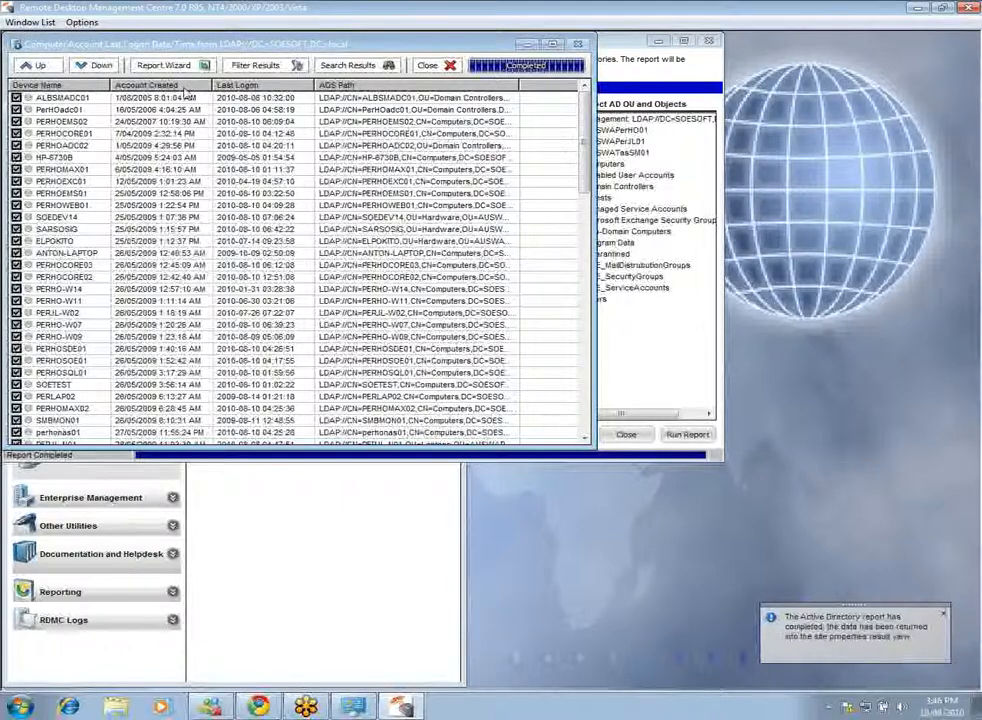
Sort the computer accounts by last logon, oldest first, and inspect the accounts with the oldest logon dates
{"action": "left_click", "coordinate": [239, 87]}
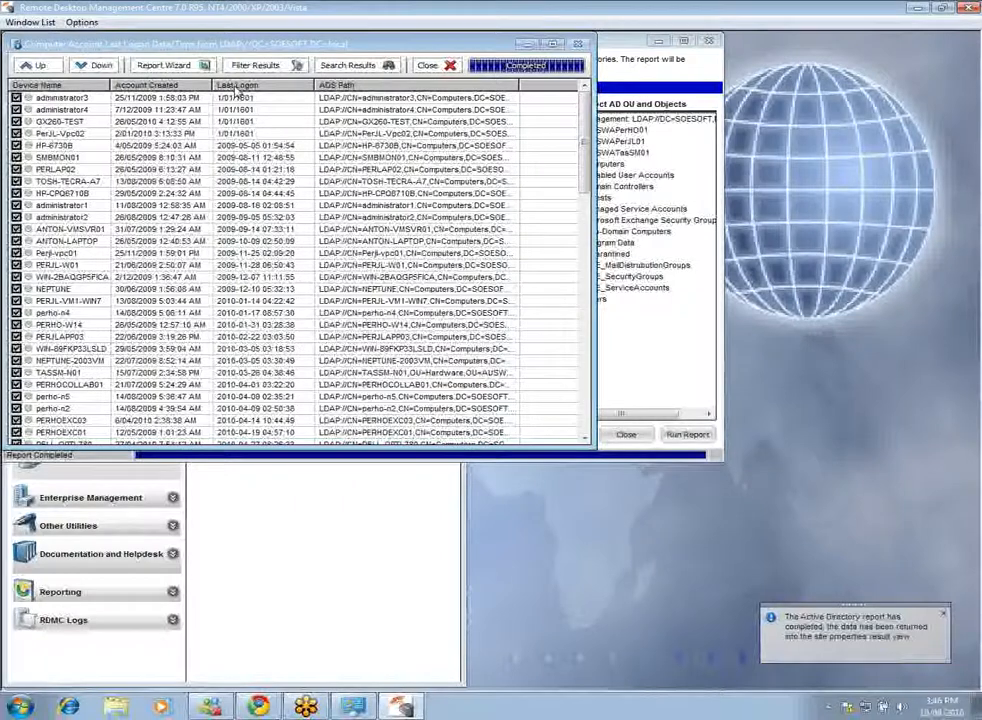
{"action": "right_click", "coordinate": [236, 170]}
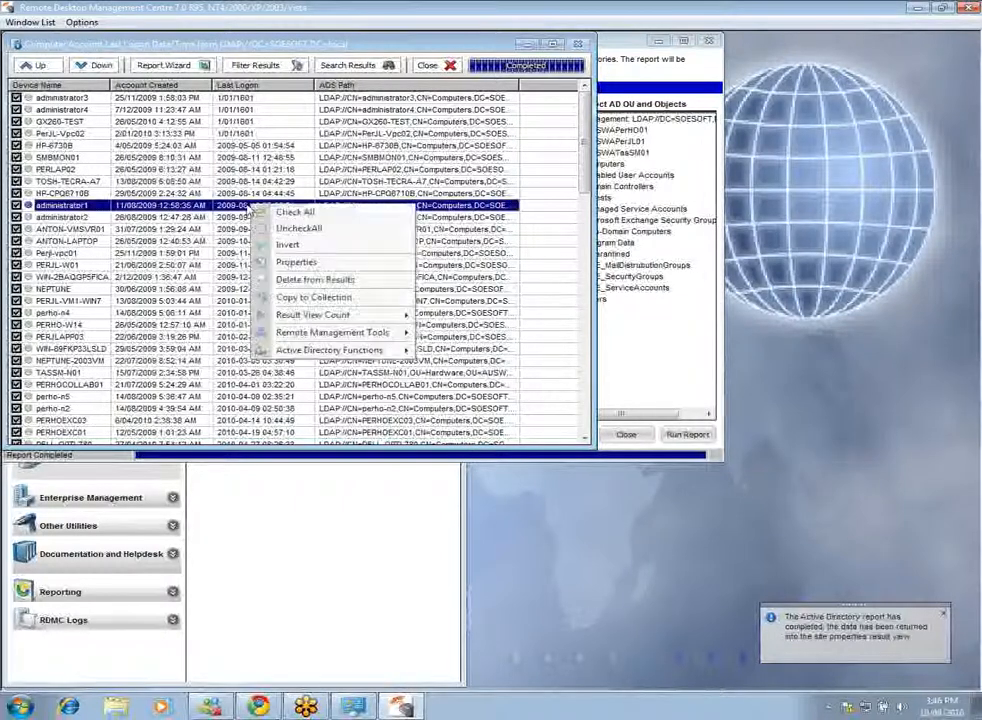
{"action": "left_click", "coordinate": [230, 170]}
{"action": "left_click", "coordinate": [180, 145]}
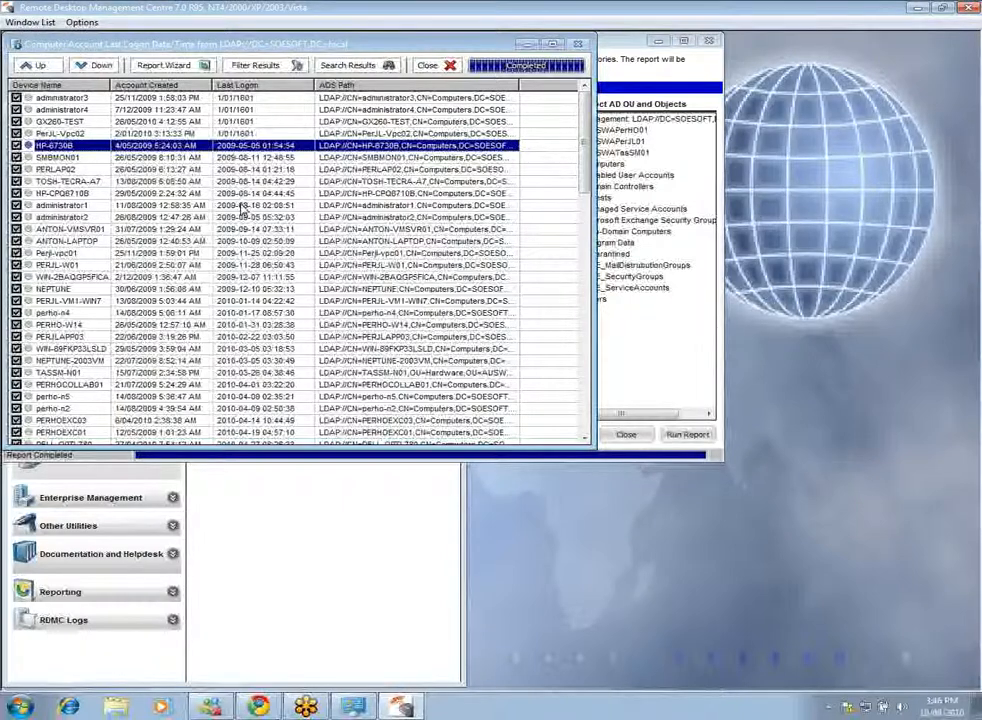
{"action": "left_click", "coordinate": [242, 206]}
{"action": "left_click", "coordinate": [240, 194]}
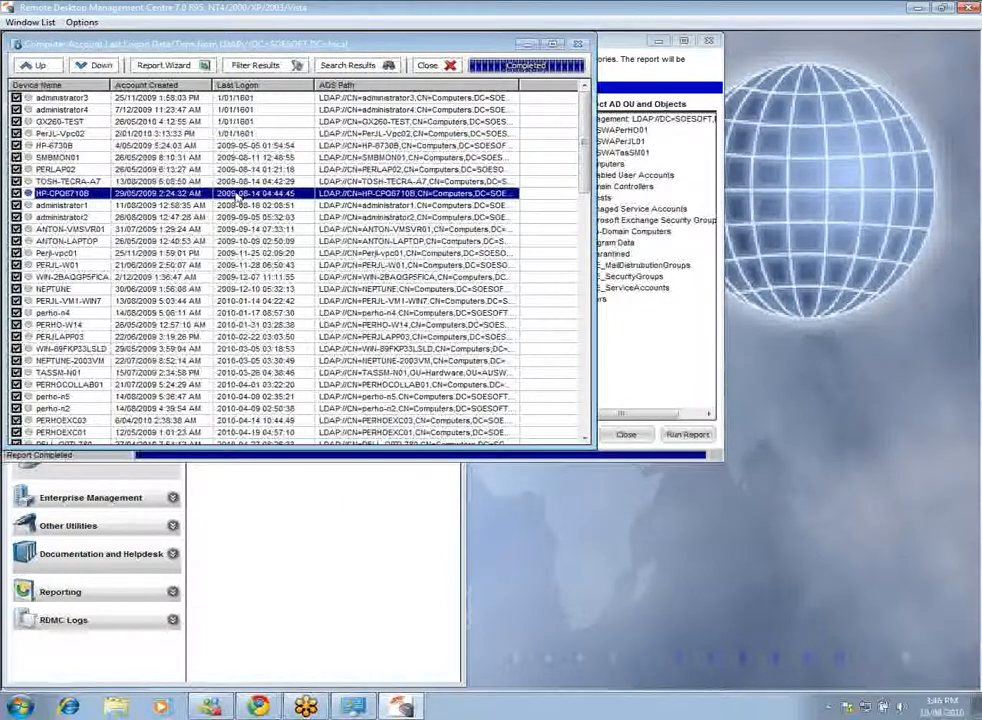
{"action": "left_click", "coordinate": [238, 182]}
{"action": "left_click", "coordinate": [239, 170]}
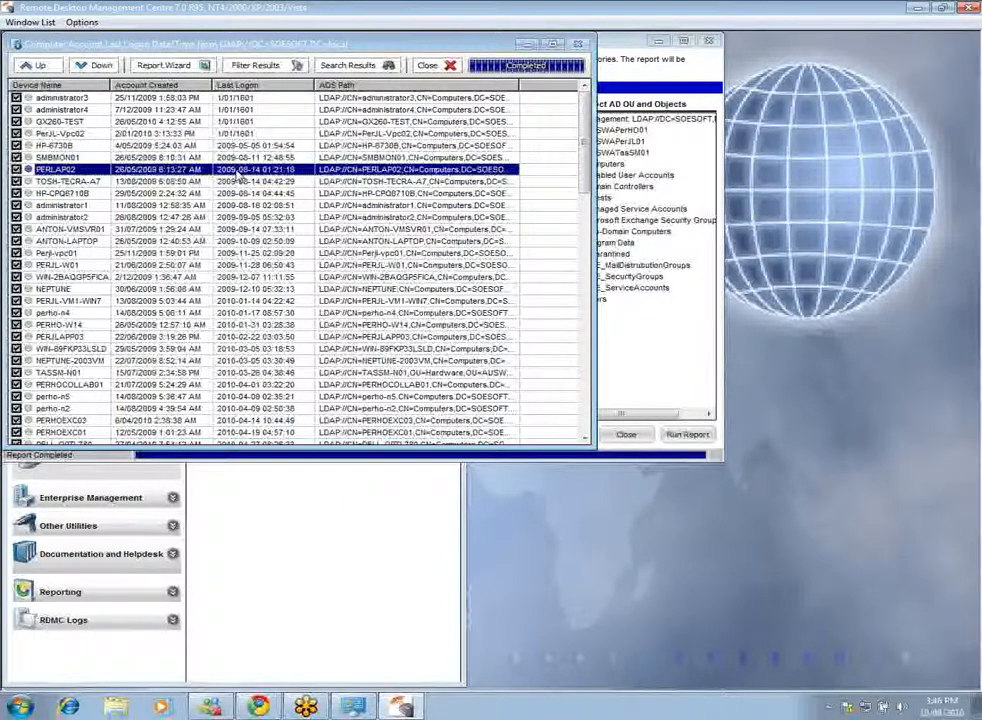
{"action": "left_click", "coordinate": [232, 146]}
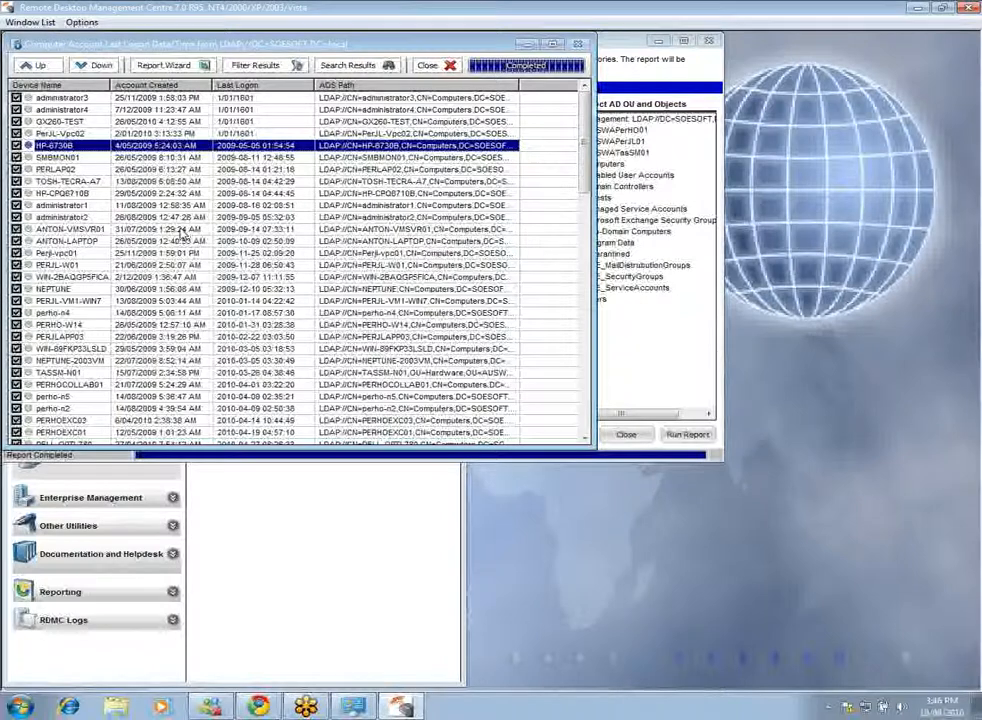
Look through the remote management tools and Active Directory functions available for the HP-CPQ6710B computer account
{"action": "left_click", "coordinate": [155, 194]}
{"action": "right_click", "coordinate": [155, 197]}
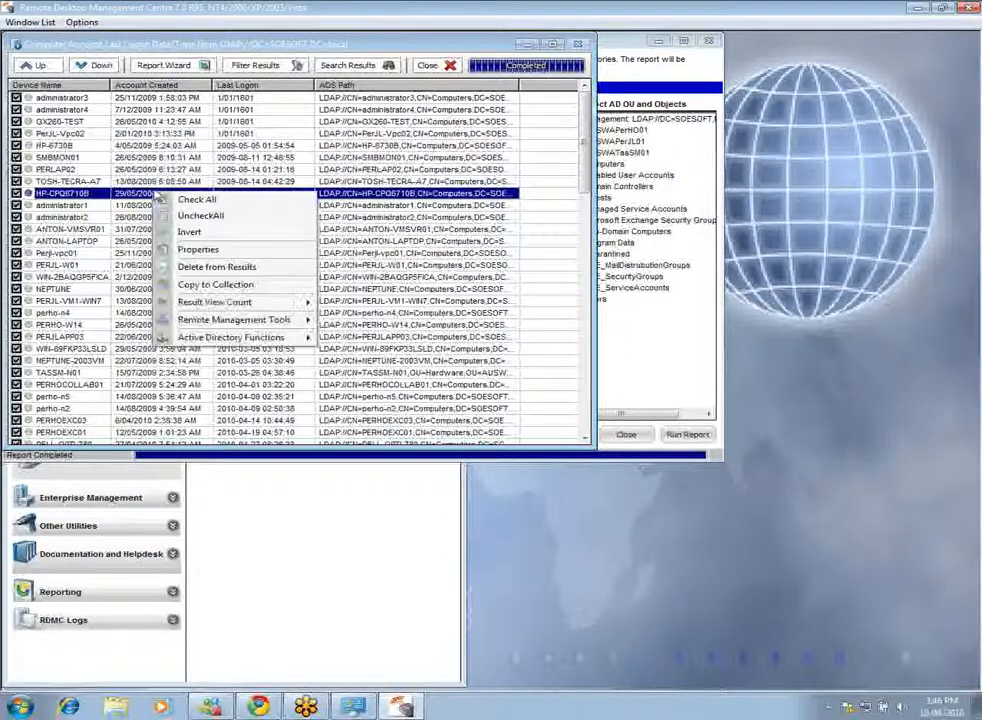
{"action": "mouse_move", "coordinate": [235, 319]}
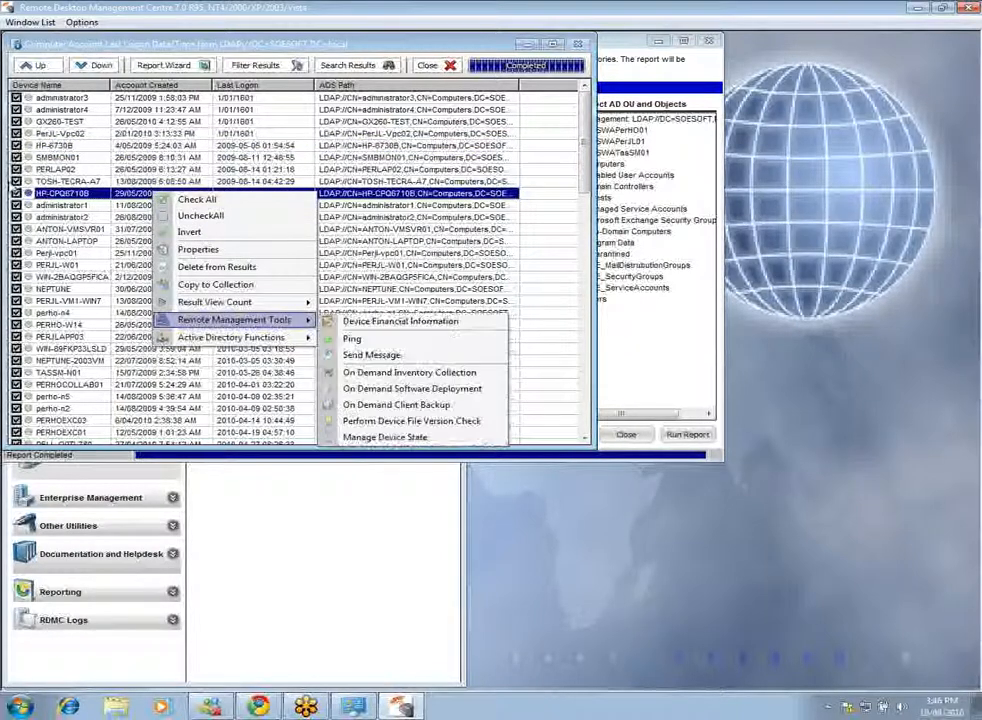
{"action": "mouse_move", "coordinate": [241, 343]}
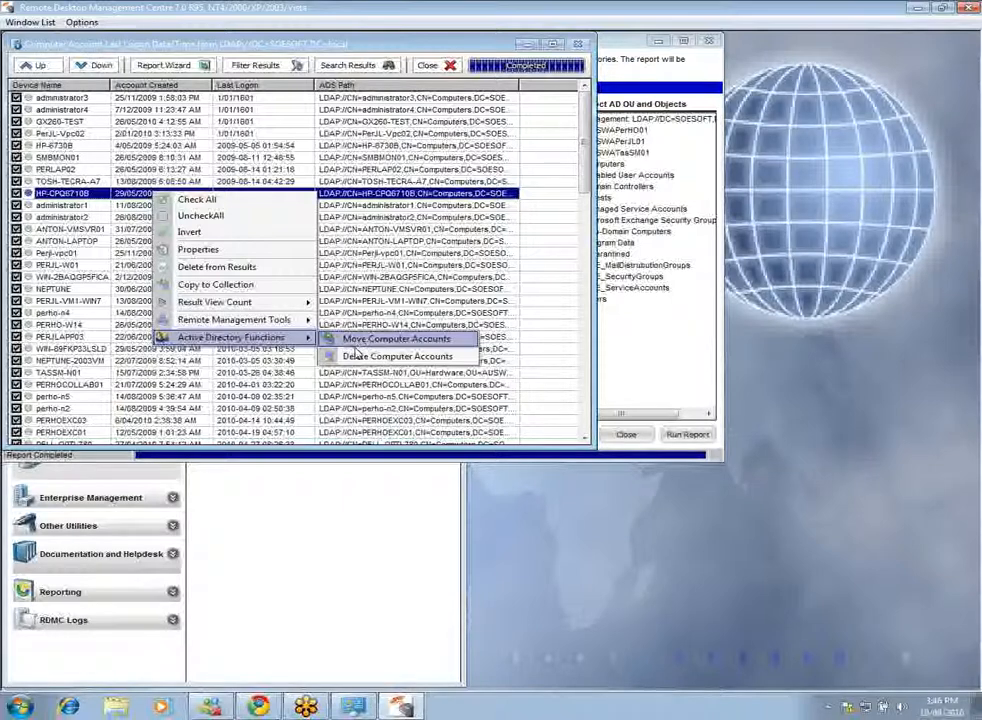
{"action": "left_click", "coordinate": [265, 364]}
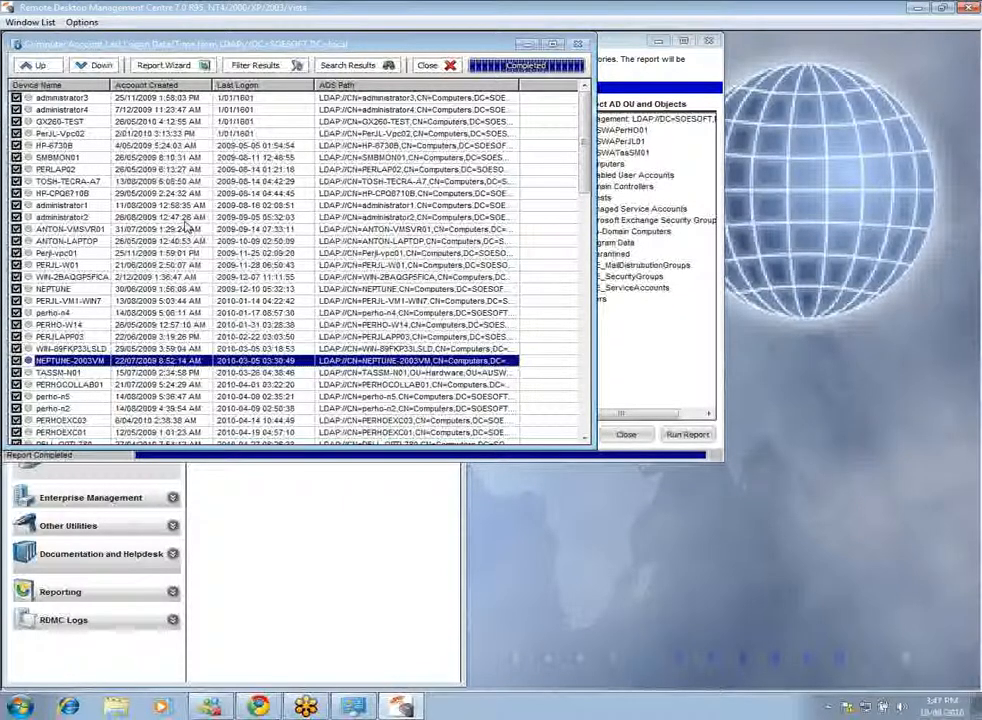
Examine the creation dates of the computer accounts whose last logon is listed as 1/01/1601
{"action": "left_click", "coordinate": [210, 121]}
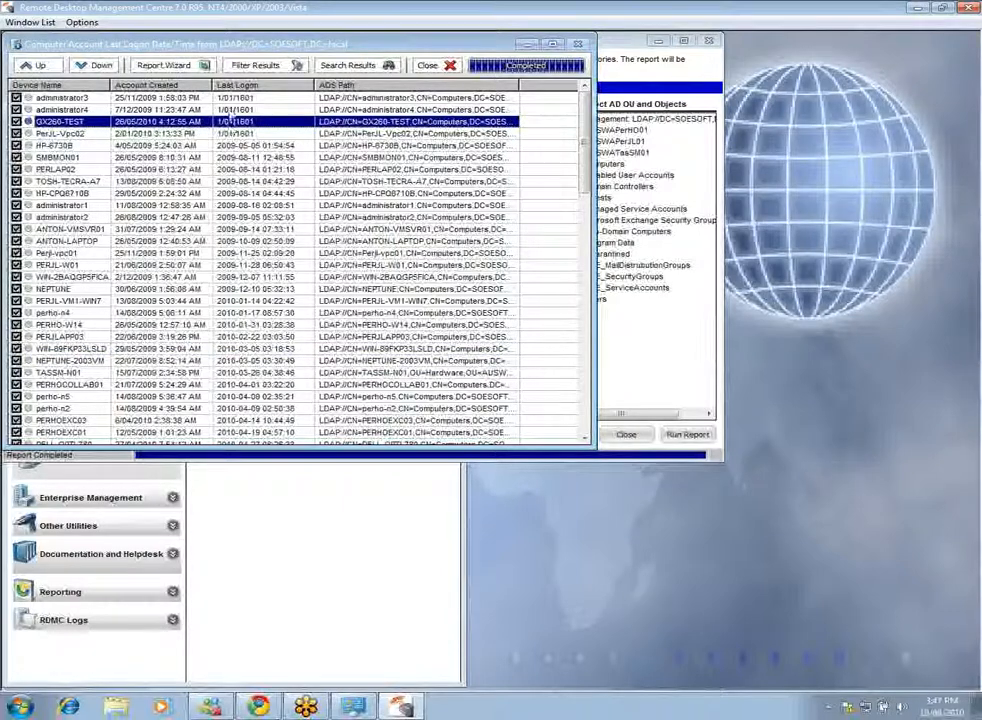
{"action": "left_click", "coordinate": [175, 109]}
{"action": "left_click", "coordinate": [177, 97]}
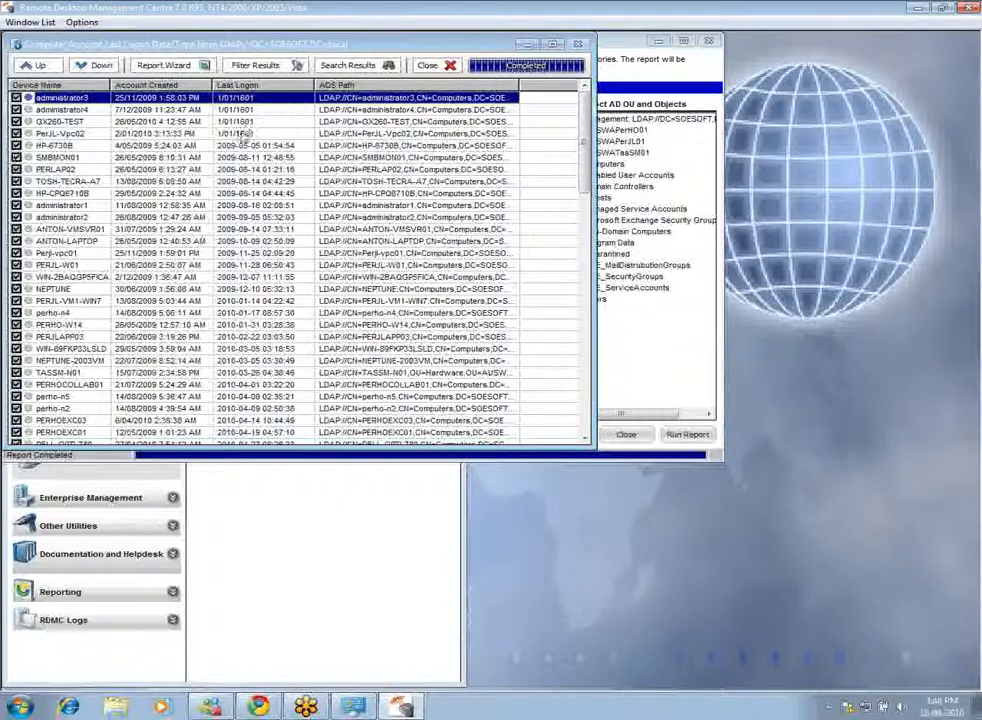
{"action": "mouse_move", "coordinate": [242, 134]}
{"action": "left_mouse_down"}
{"action": "mouse_move", "coordinate": [239, 103]}
{"action": "mouse_move", "coordinate": [254, 147]}
{"action": "left_mouse_up"}
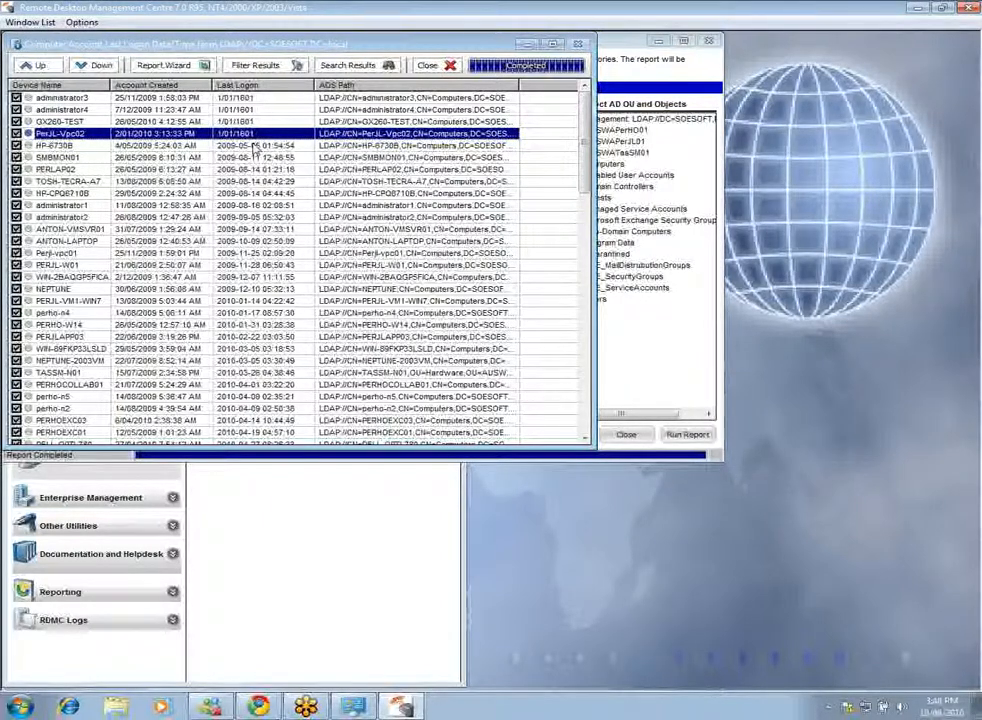
Inspect the 2009 last logon dates from HP-6730B to administrator2, and check the actions available for the administrator2 computer account
{"action": "left_click", "coordinate": [256, 146]}
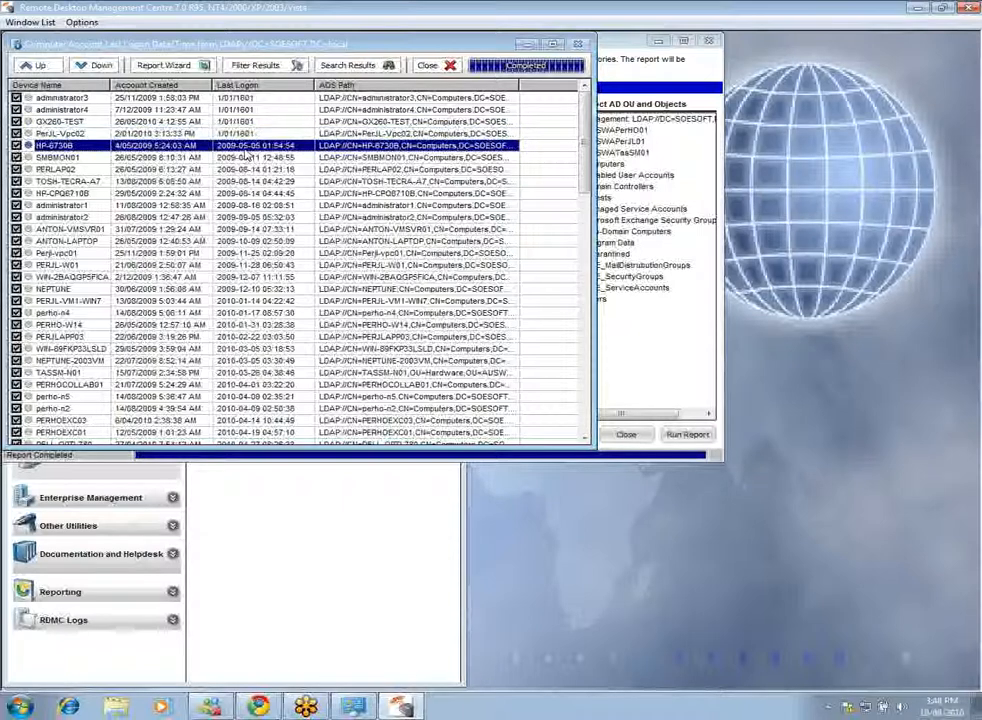
{"action": "left_click", "coordinate": [255, 169]}
{"action": "left_click", "coordinate": [255, 206]}
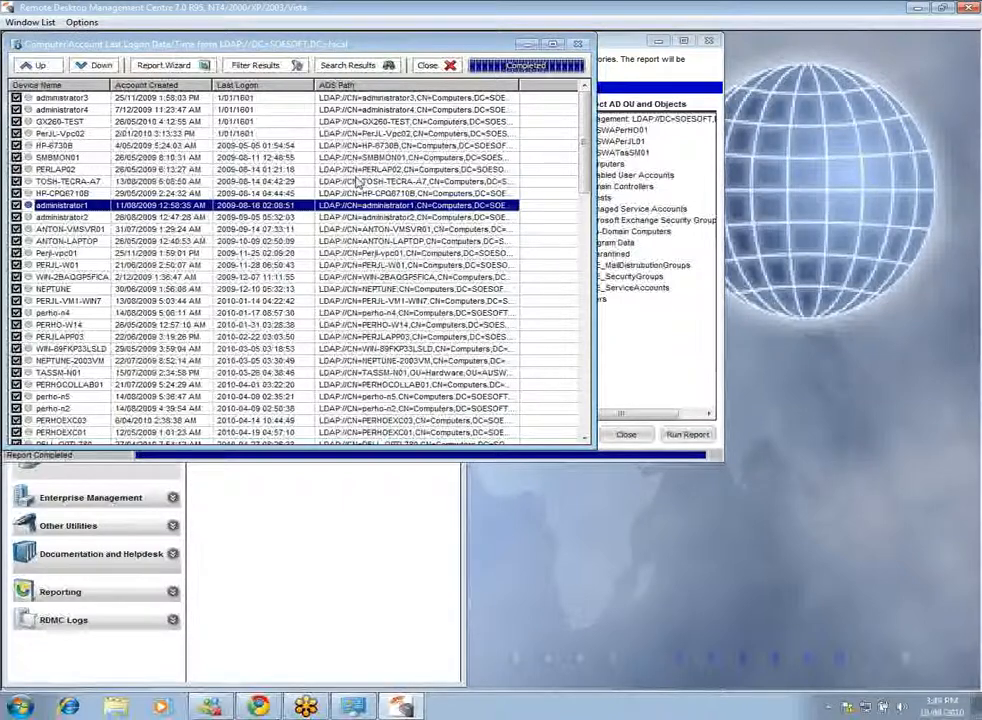
{"action": "right_click", "coordinate": [269, 217]}
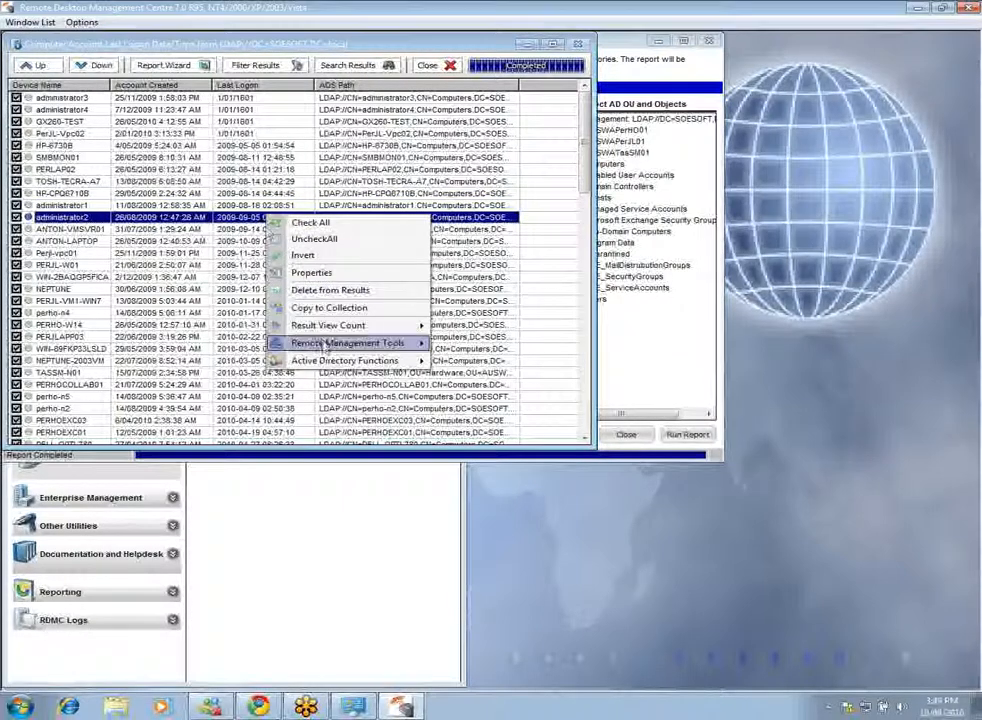
{"action": "left_click", "coordinate": [180, 348]}
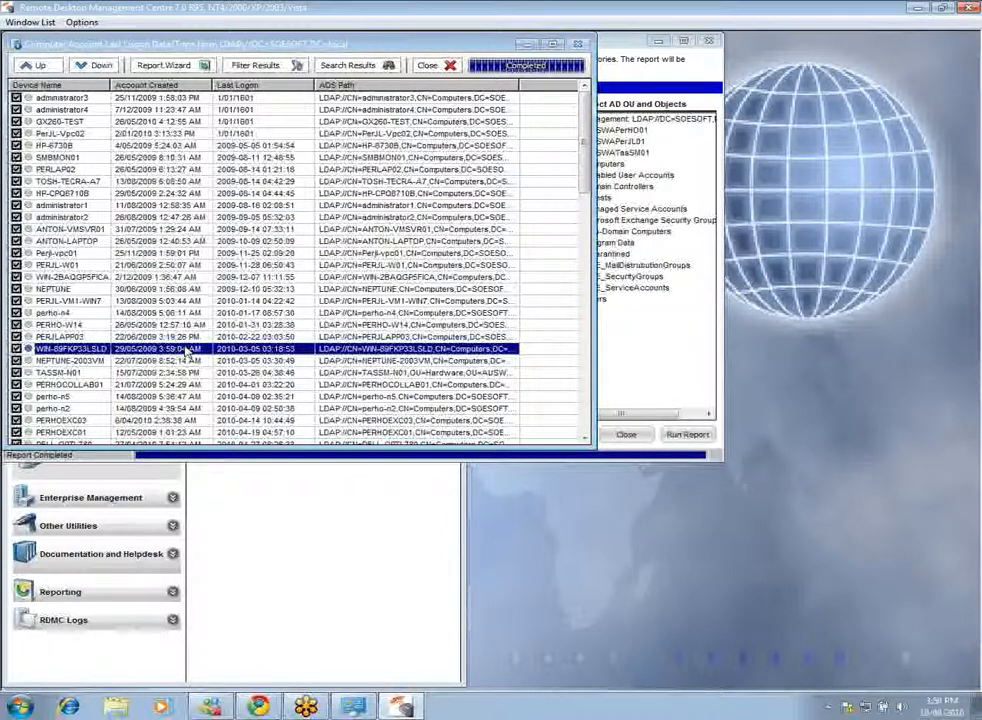